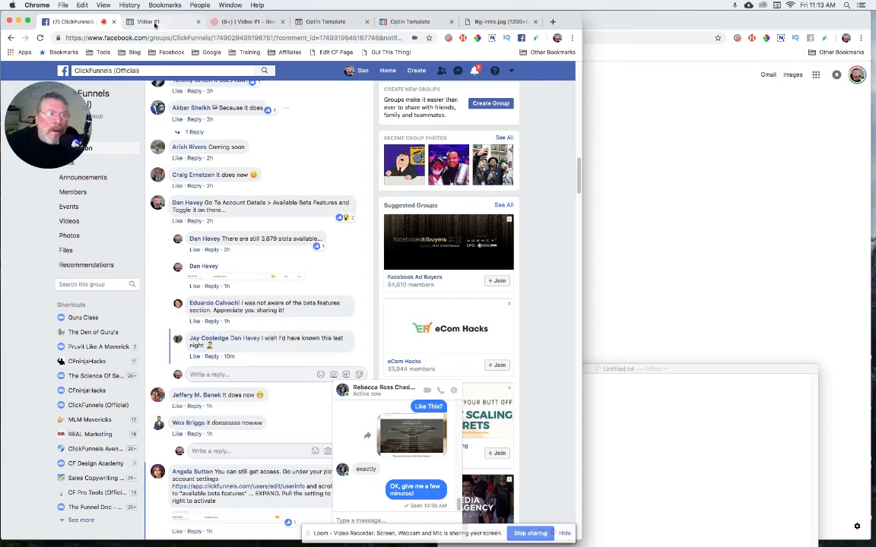
Switch to the ClickFunnels sales page tab showing the balcony-image section.
click(156, 22)
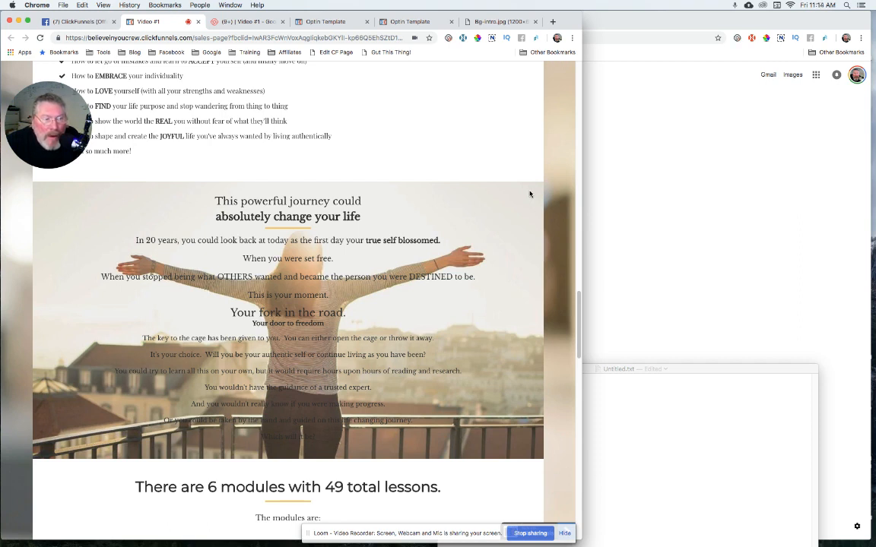
Inspect the image section in DevTools and move the DevTools window aside.
right_click(530, 194)
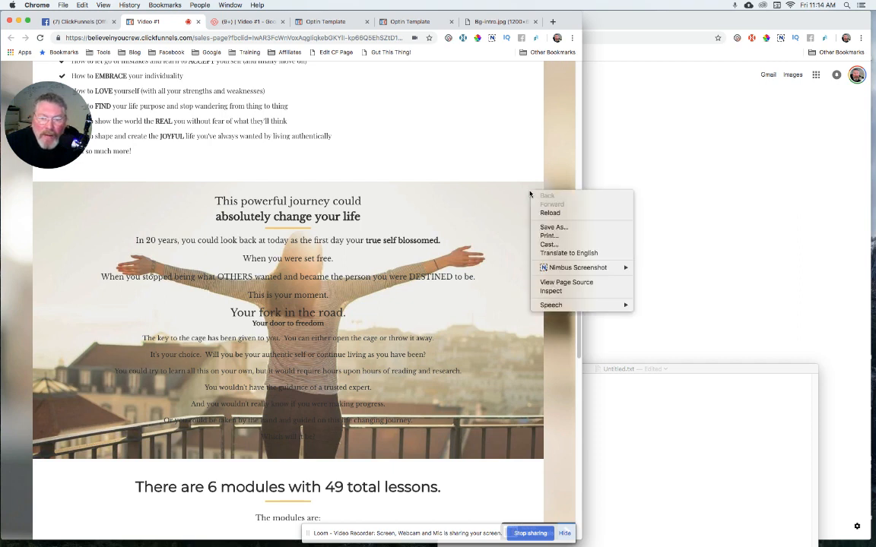
click(551, 292)
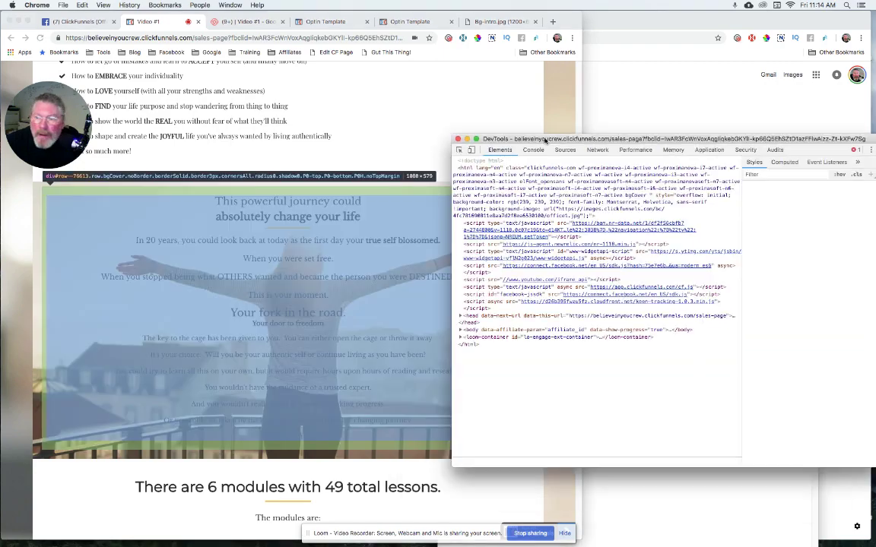
drag(501, 165, 568, 125)
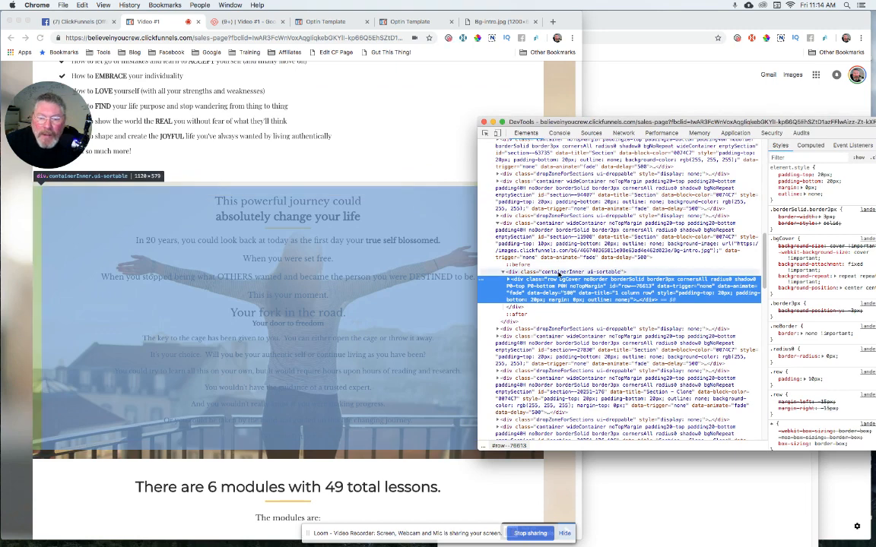
Add background-color: black to div.containerInner's element.style.
click(559, 272)
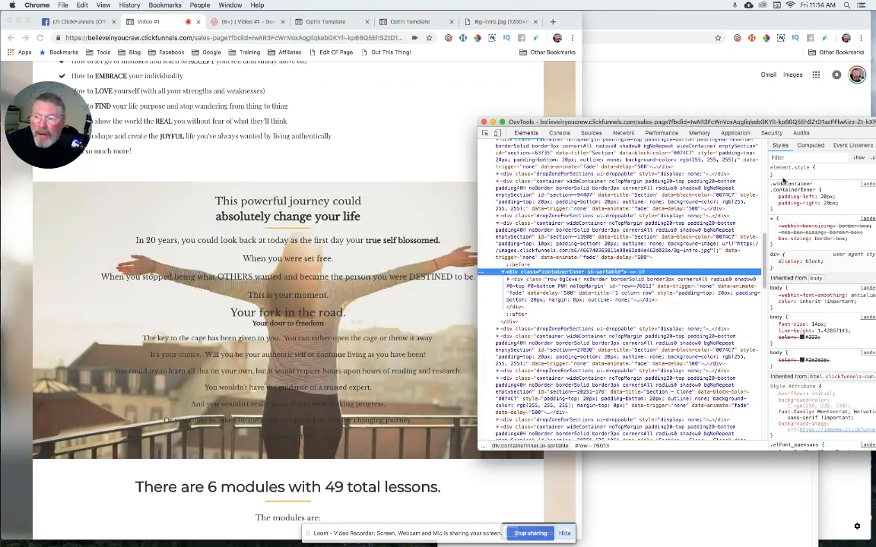
click(784, 177)
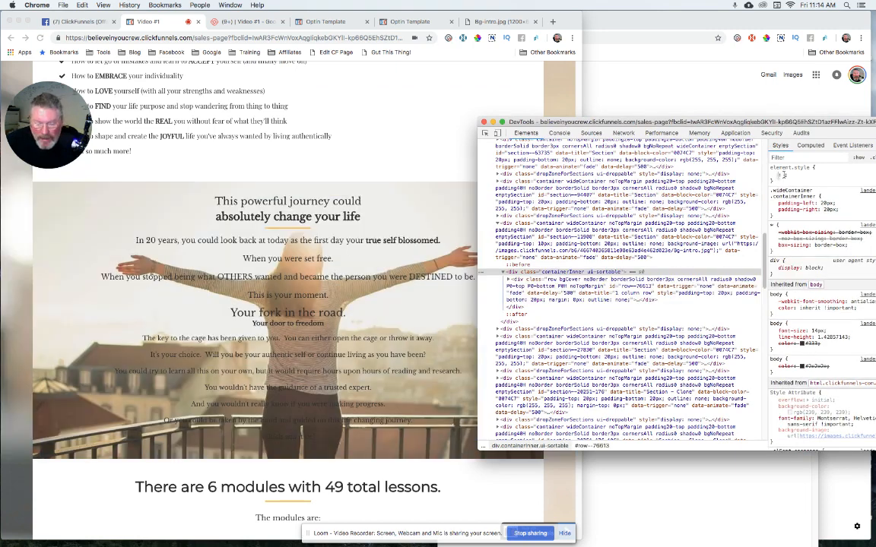
text(bac)
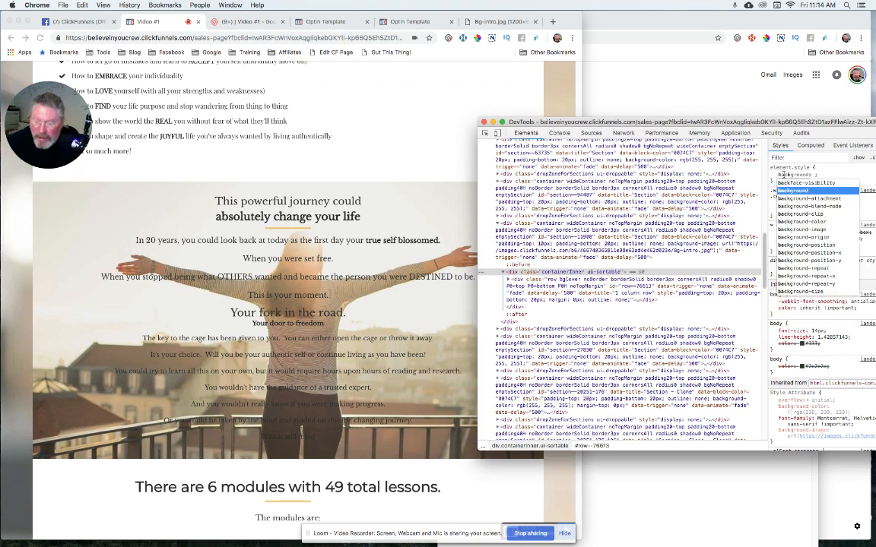
text(kground-c)
key(Tab)
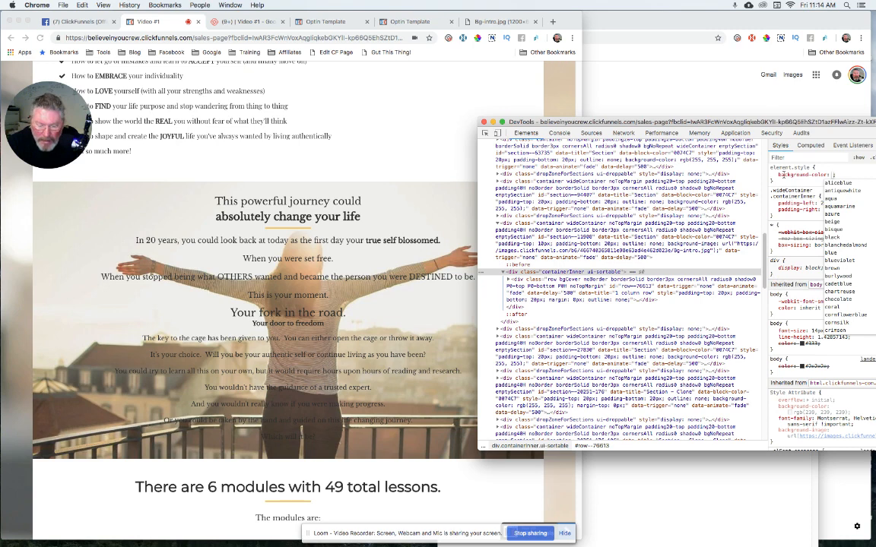
text(black)
key(Return)
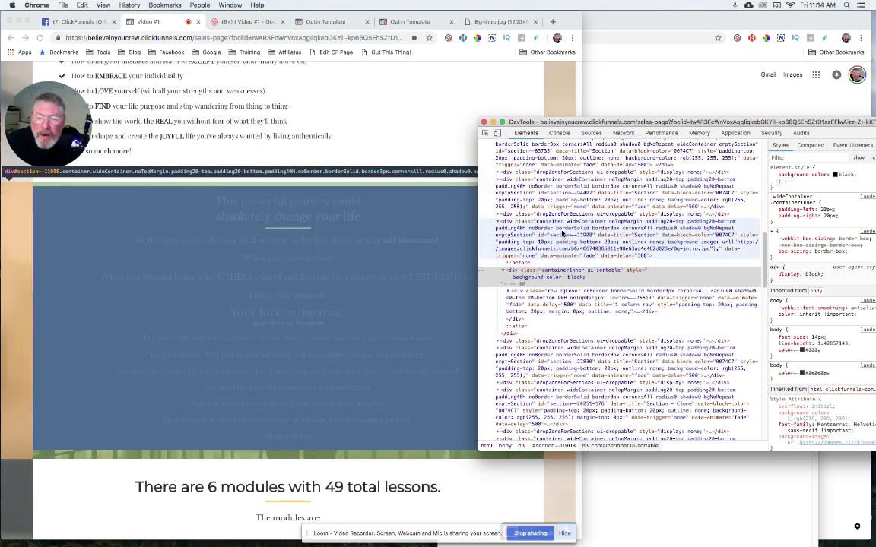
Add color: white to the outer section div's element.style.
click(563, 233)
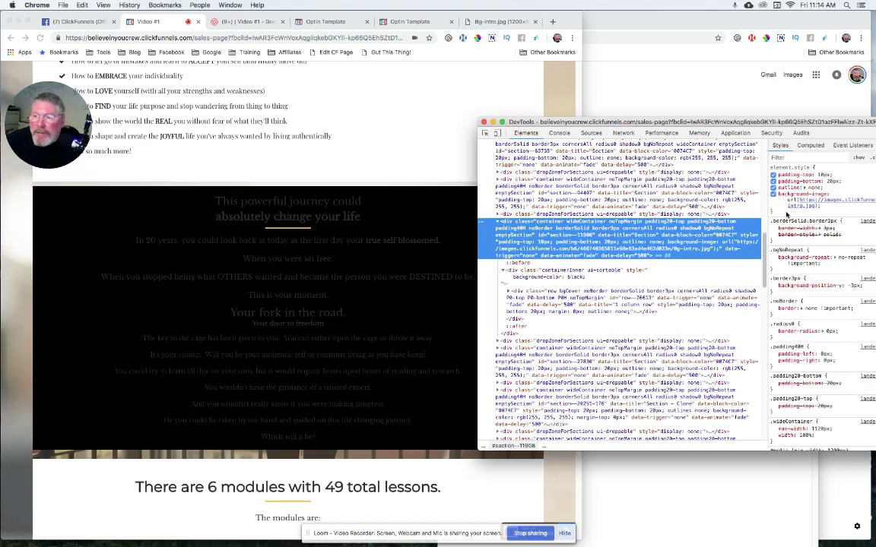
click(787, 216)
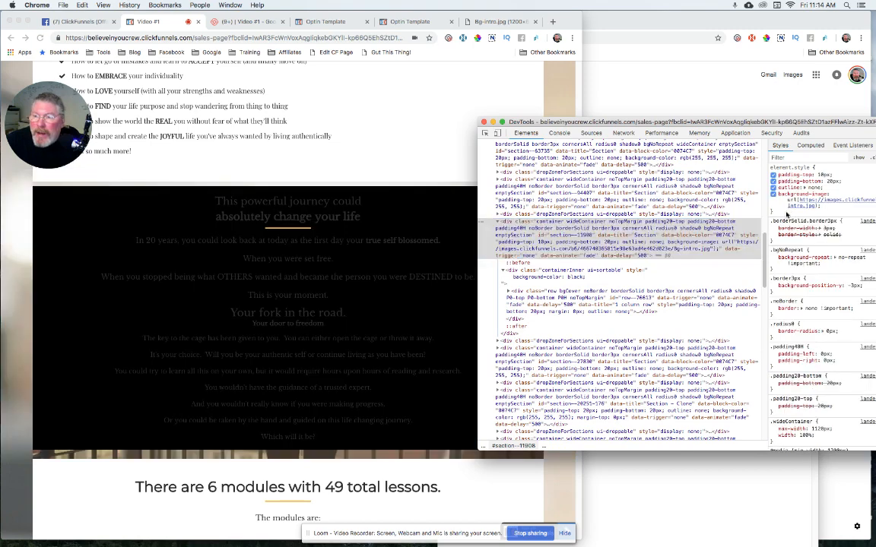
text(co)
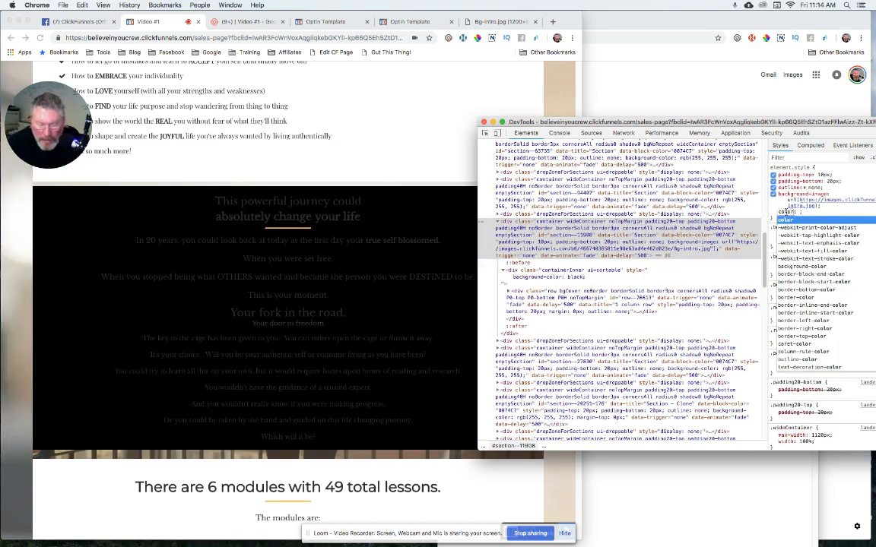
key(Tab)
text(whit)
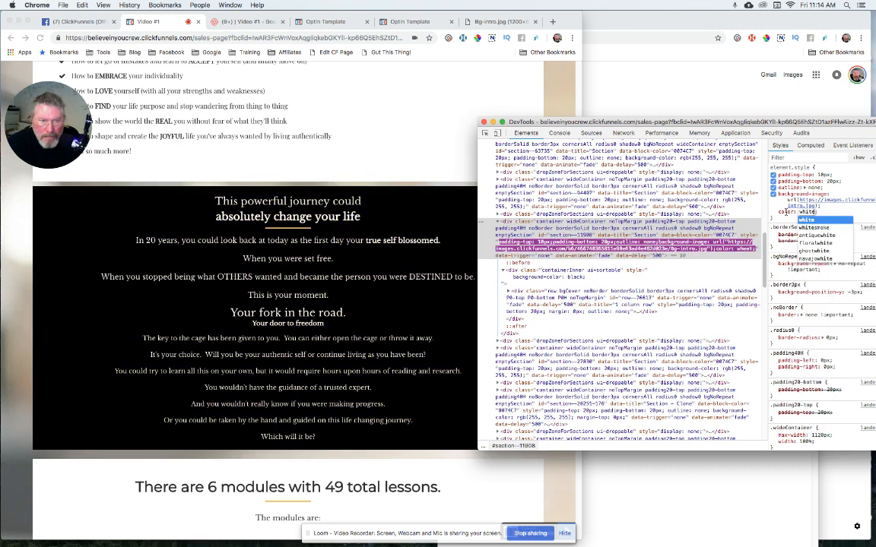
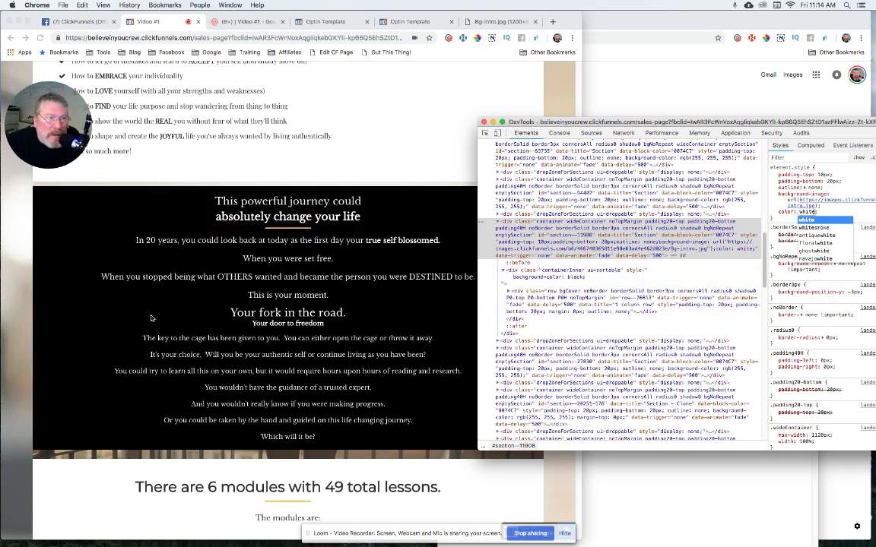
Set the black section's element.style padding-top and padding-bottom both to 0.
click(121, 239)
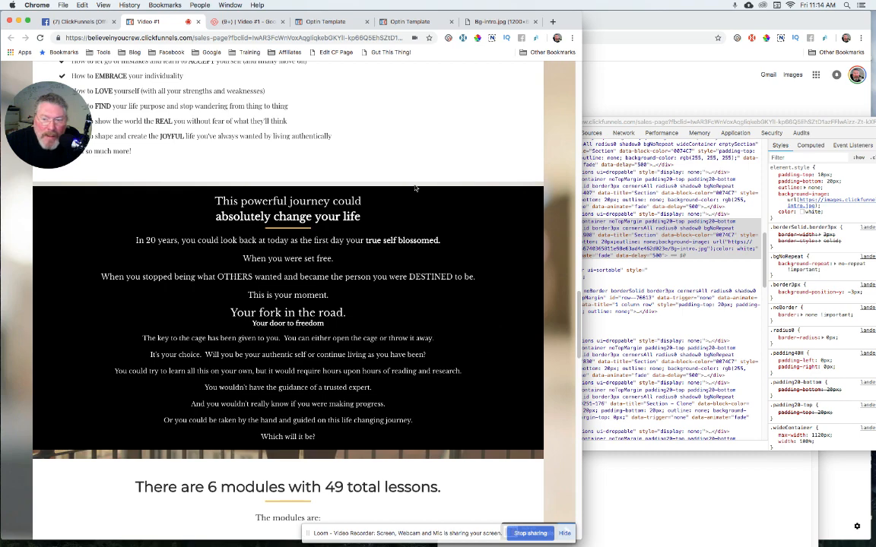
click(608, 228)
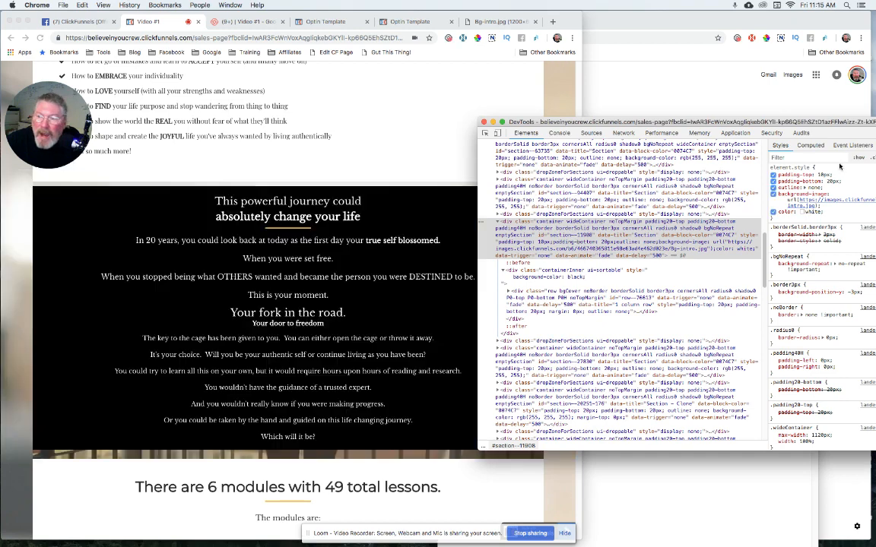
click(822, 174)
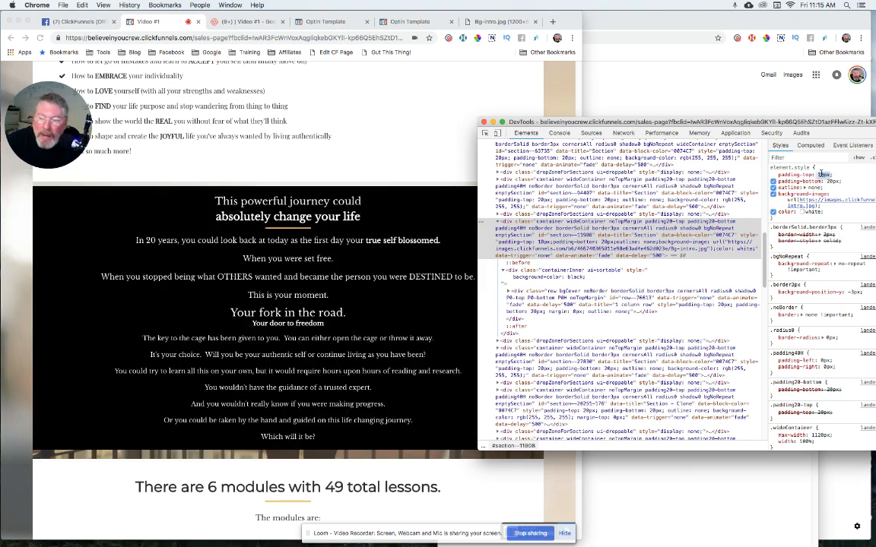
text(0)
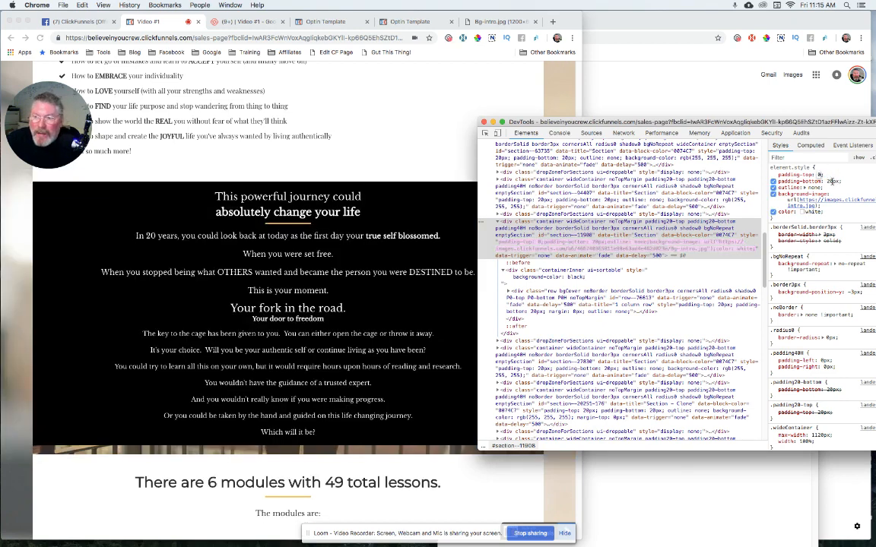
click(834, 181)
text(0)
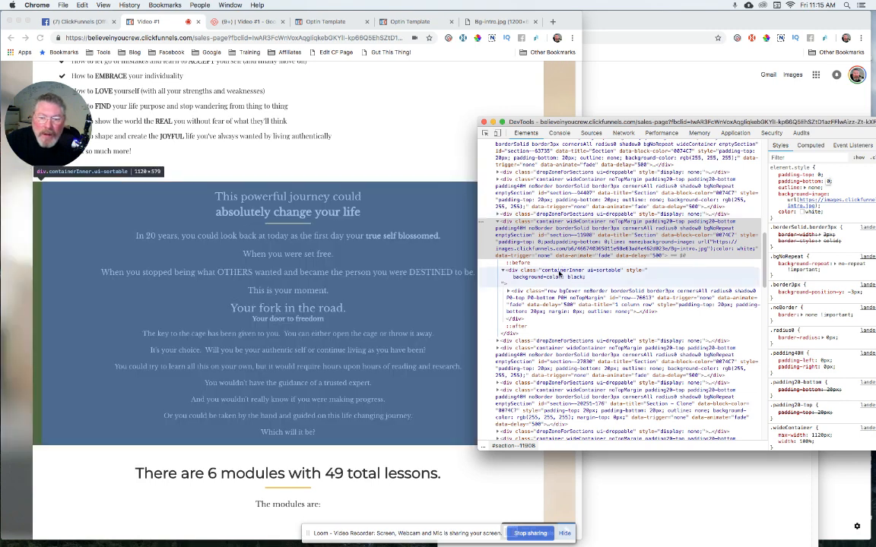
Change div.containerInner's background-color to rgba(0, 0, 0, 0.6) via the colour picker's alpha slider.
click(559, 272)
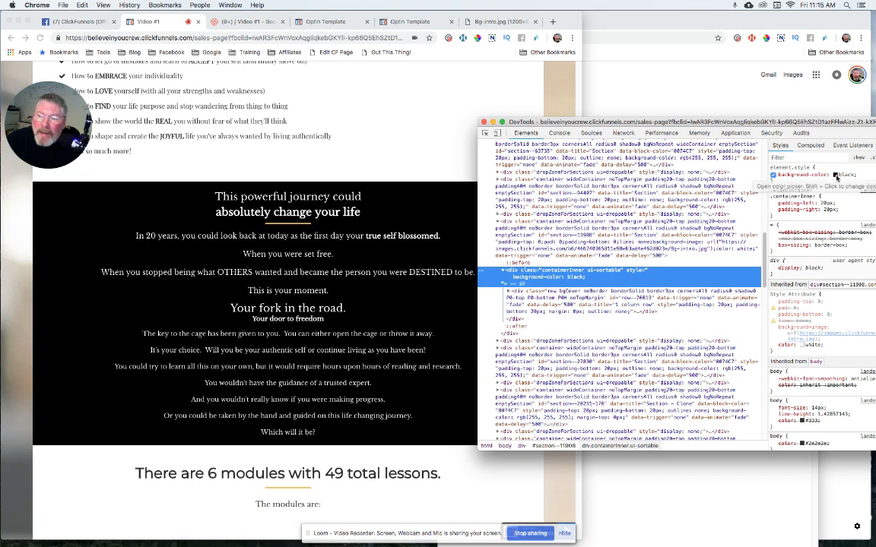
click(835, 175)
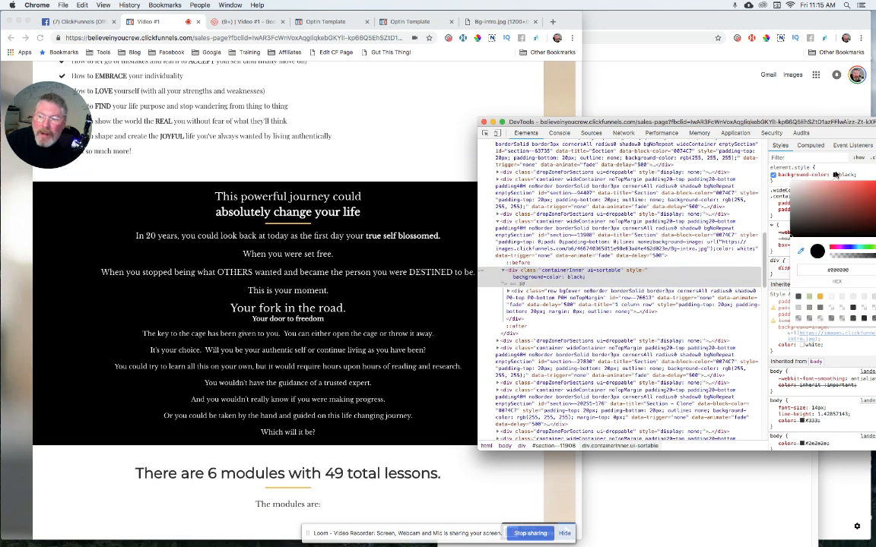
drag(827, 122, 800, 121)
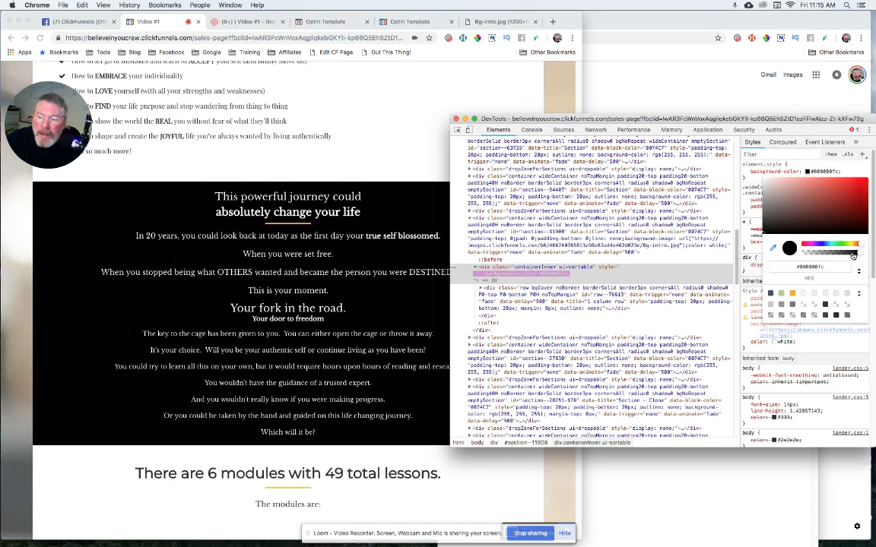
drag(860, 253, 840, 254)
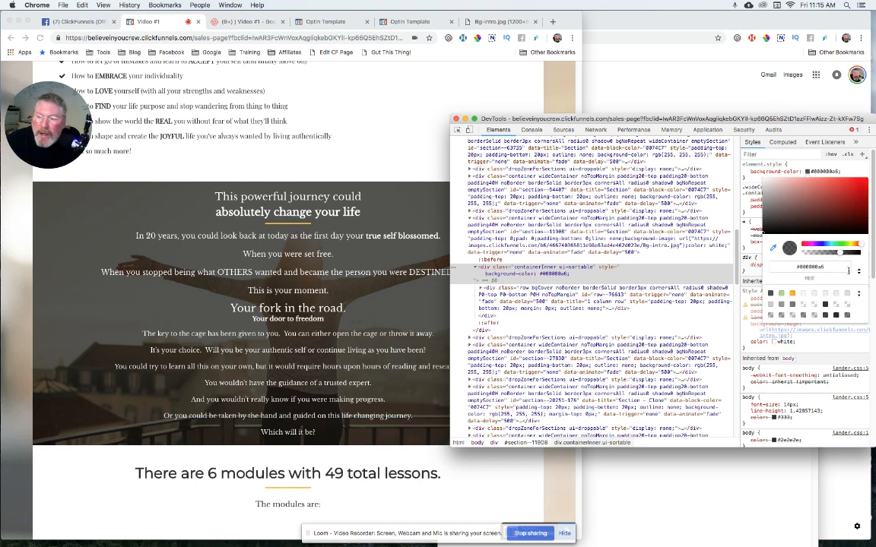
click(858, 270)
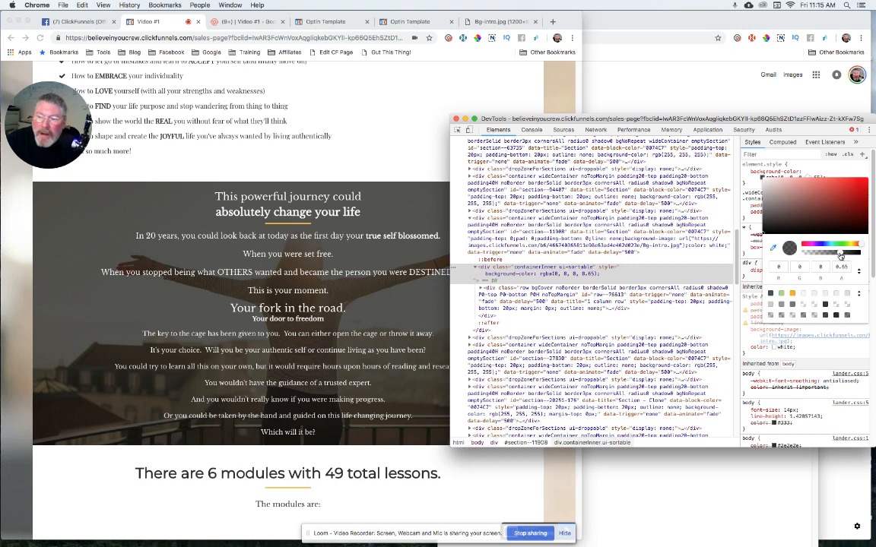
drag(841, 254, 838, 253)
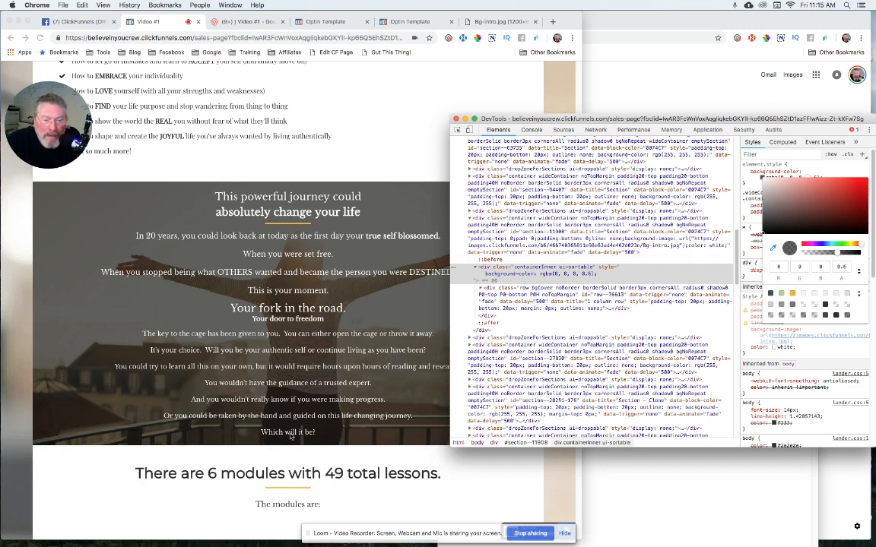
Give the row div 30px padding-top and 30px padding-bottom in element.style.
click(532, 297)
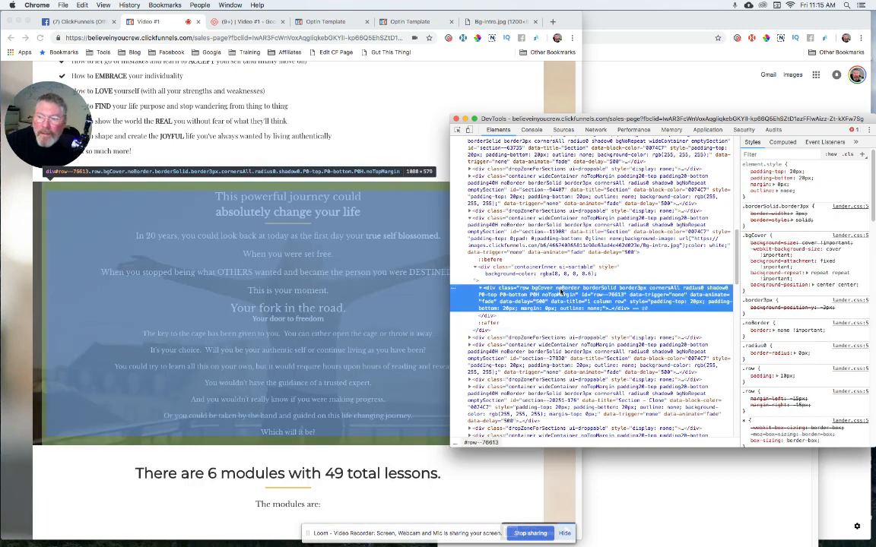
click(795, 171)
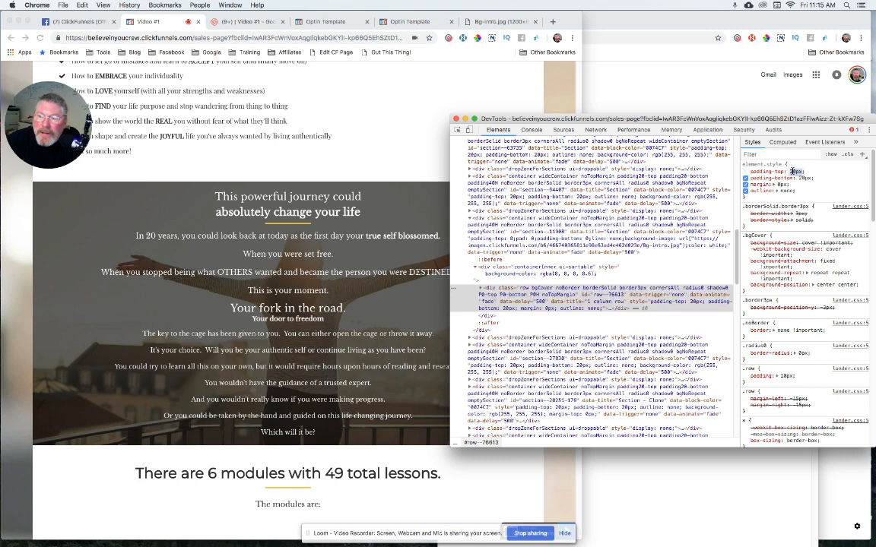
key(Up)
key(Up)
key(Up)
key(Up)
key(Up)
key(Up)
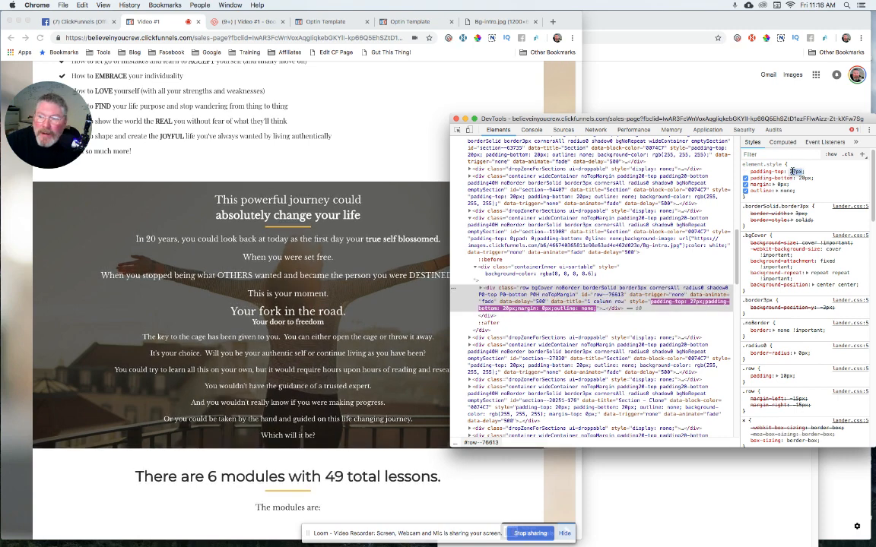
key(Up)
key(Up)
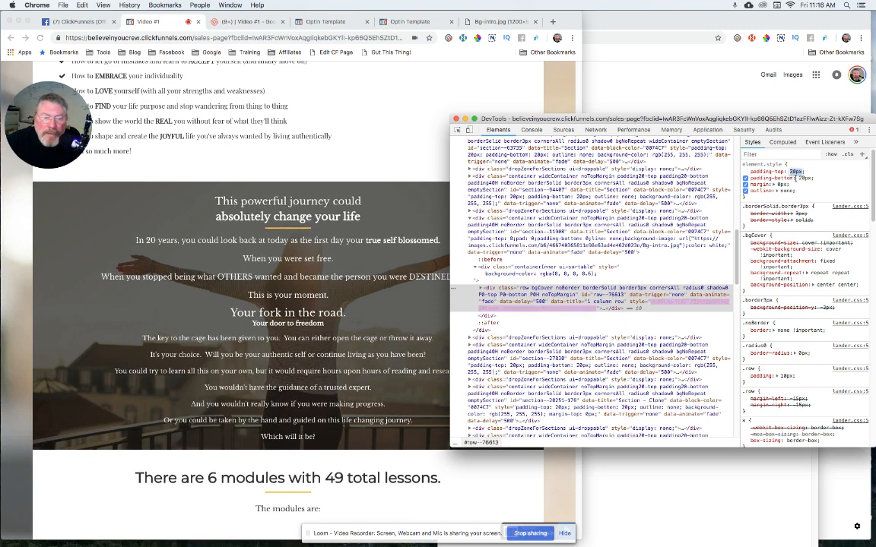
key(Tab)
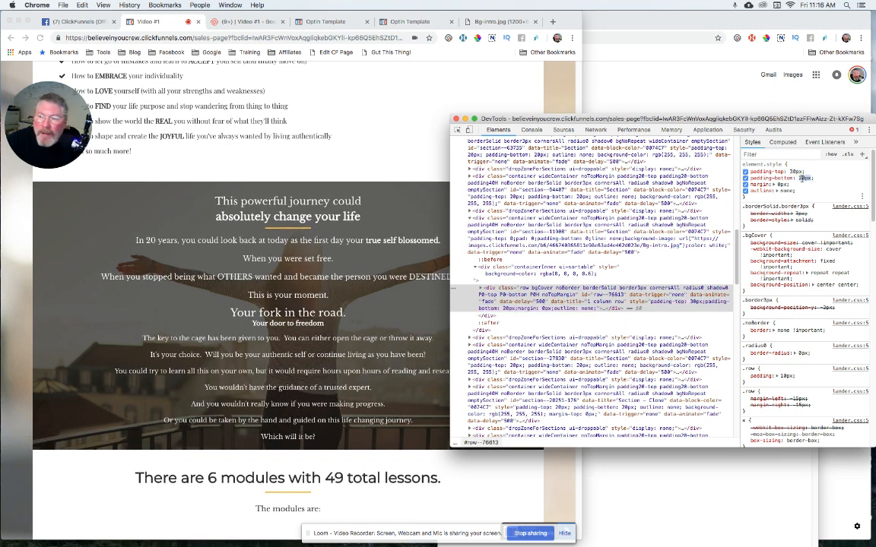
scroll(804, 177, down, 8)
scroll(804, 177, down, 5)
scroll(803, 177, down, 5)
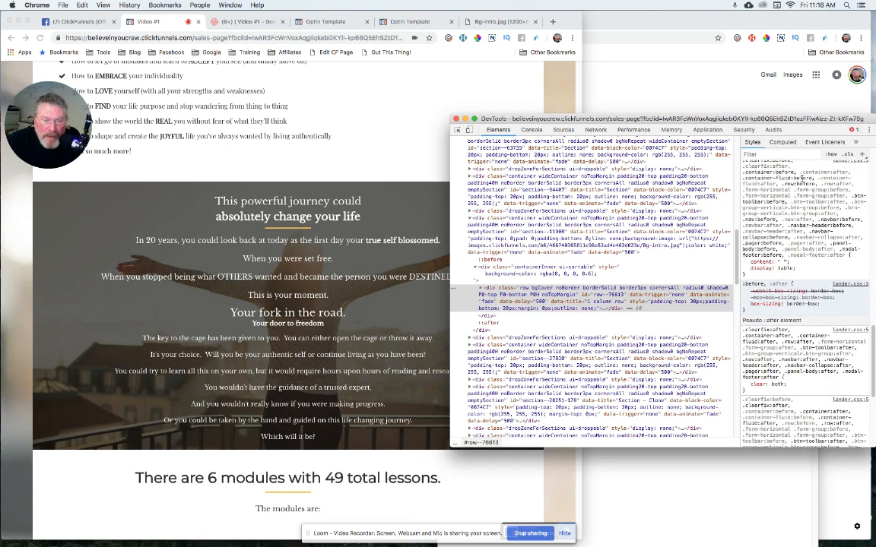
scroll(798, 228, up, 10)
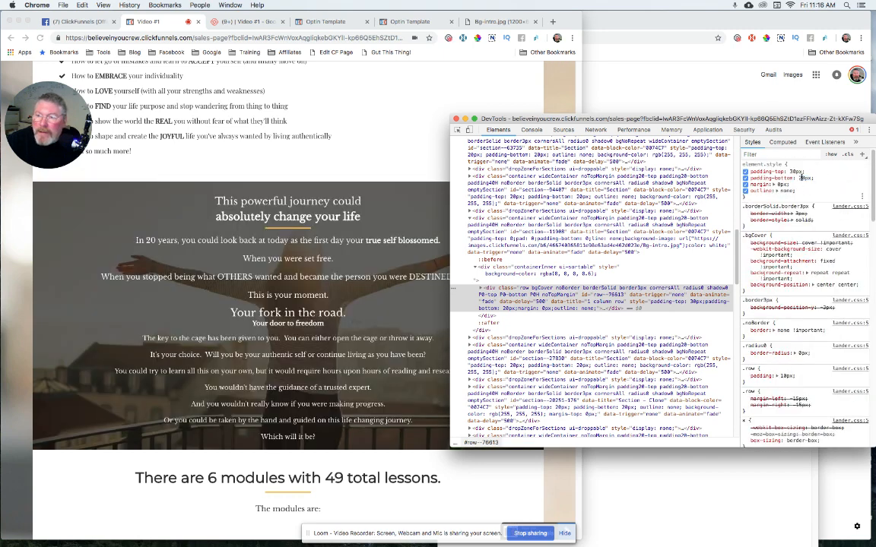
click(803, 177)
text(0)
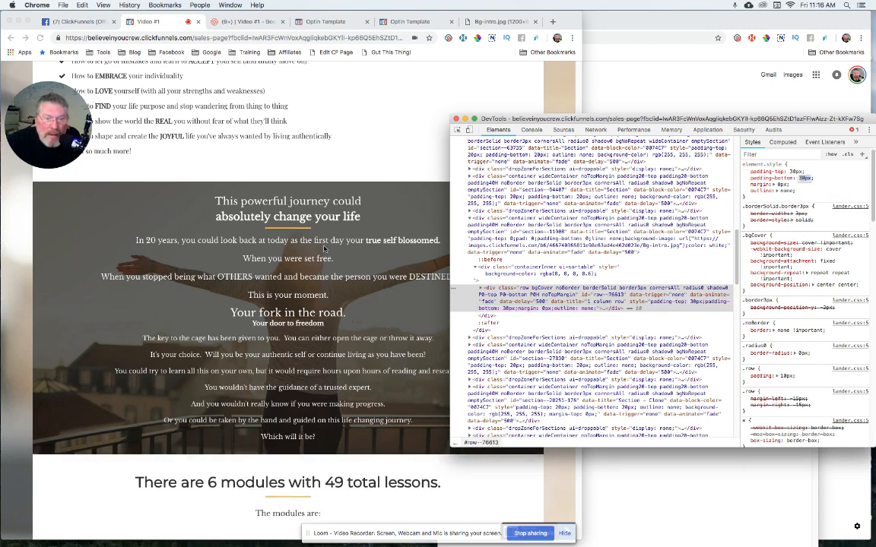
click(485, 479)
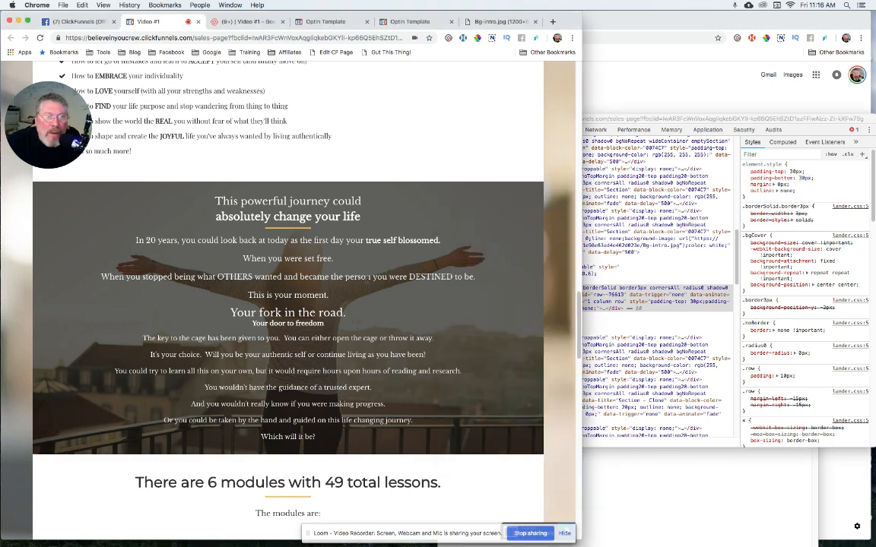
In the Optin Template editor's Custom CSS, comment out the 60% black overlay rule.
click(337, 21)
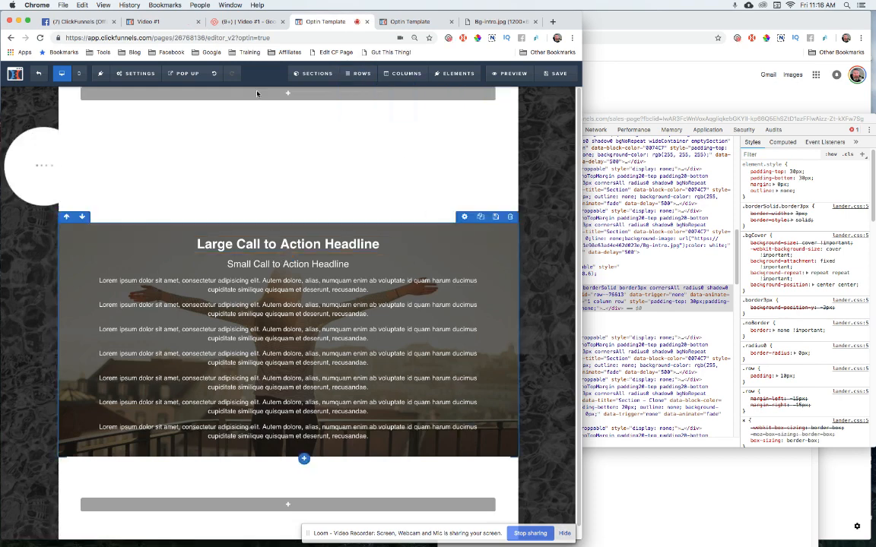
click(135, 73)
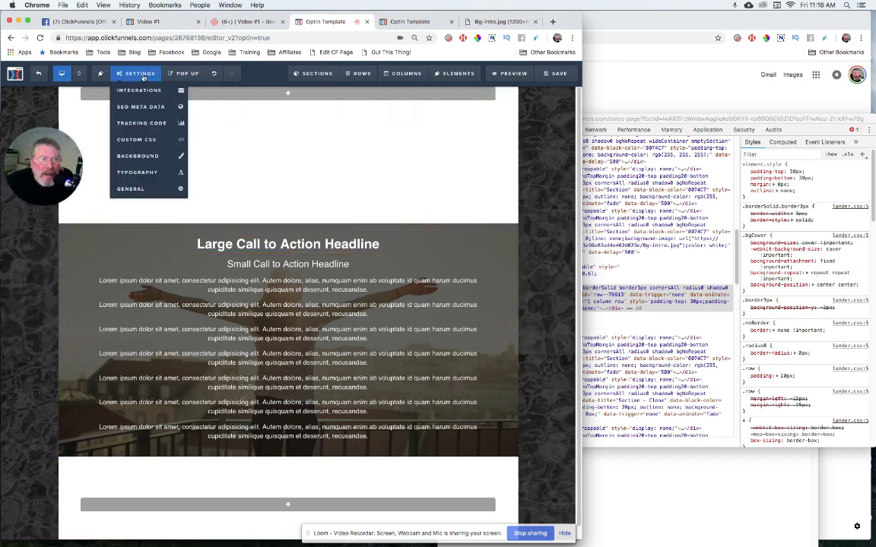
click(136, 142)
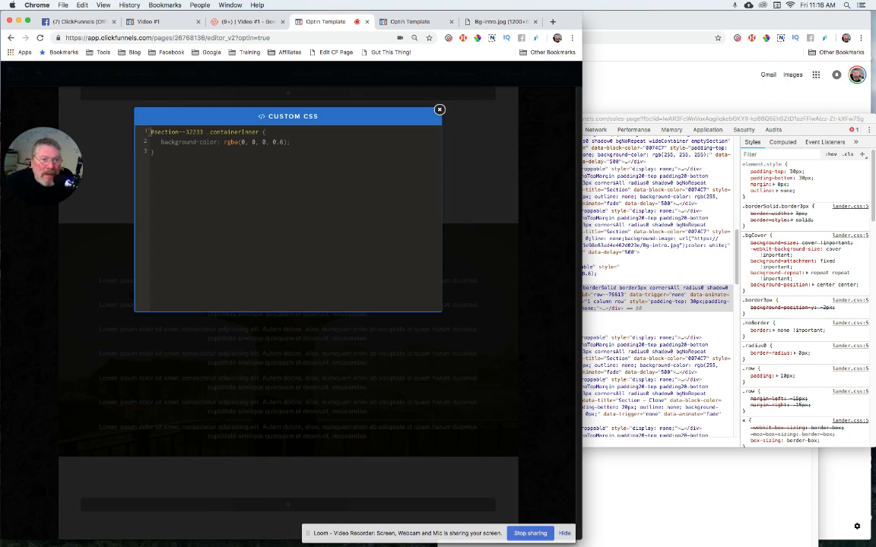
text(/)
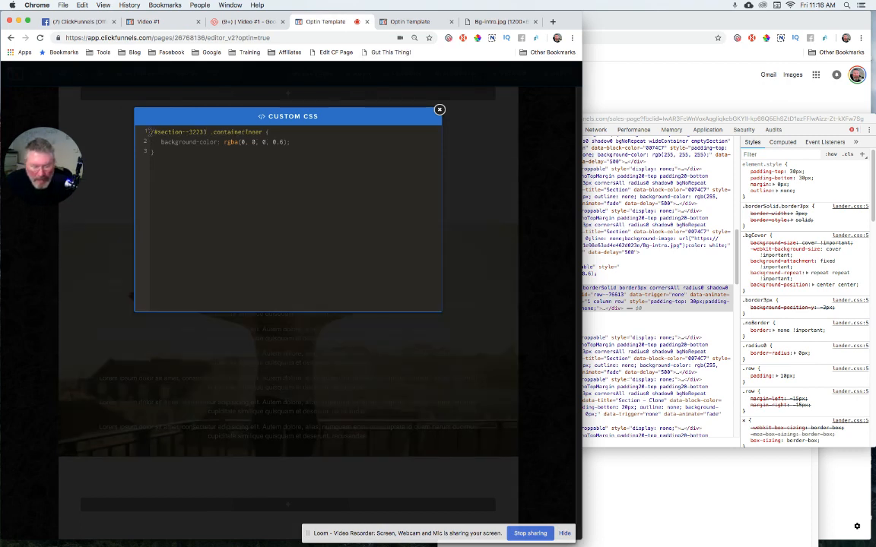
text(*)
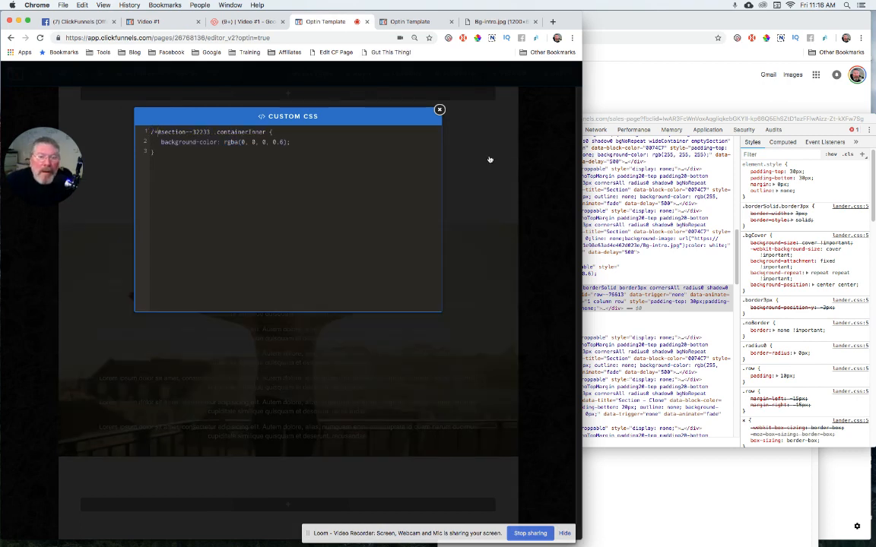
click(490, 160)
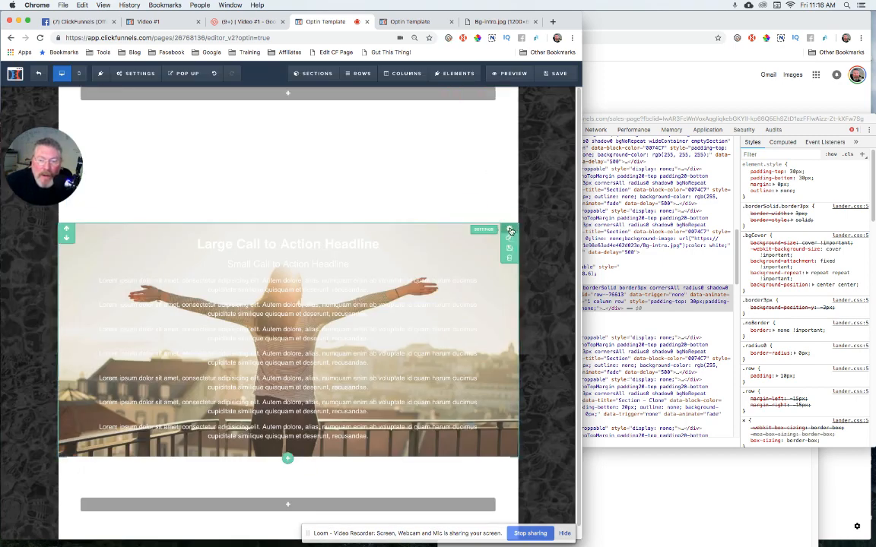
click(510, 231)
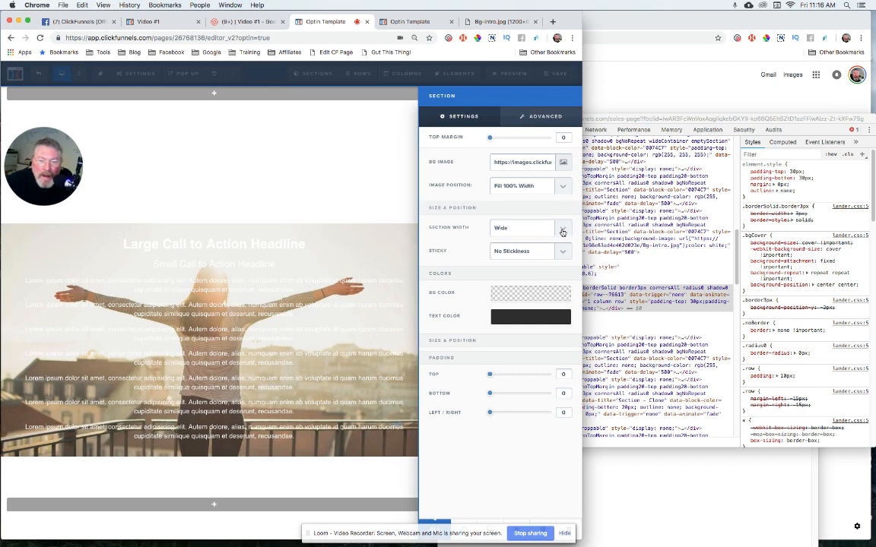
click(502, 228)
click(499, 228)
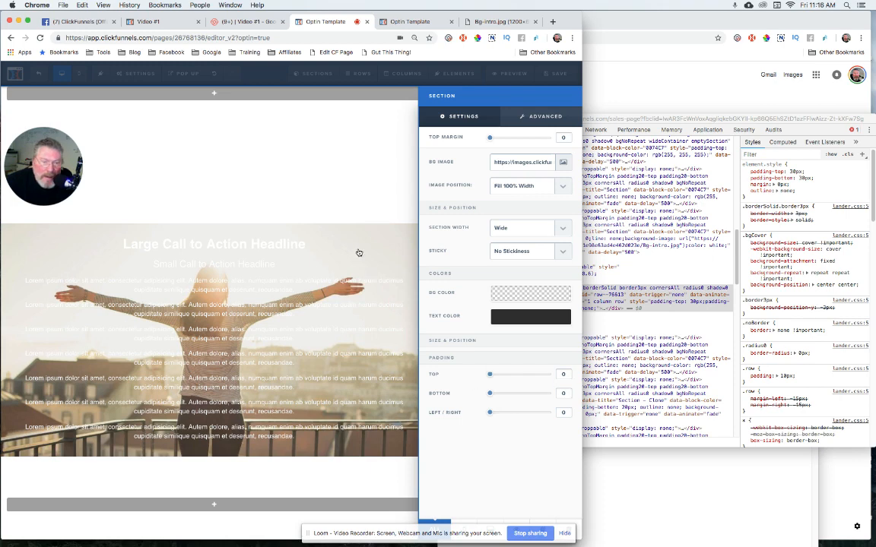
key(Escape)
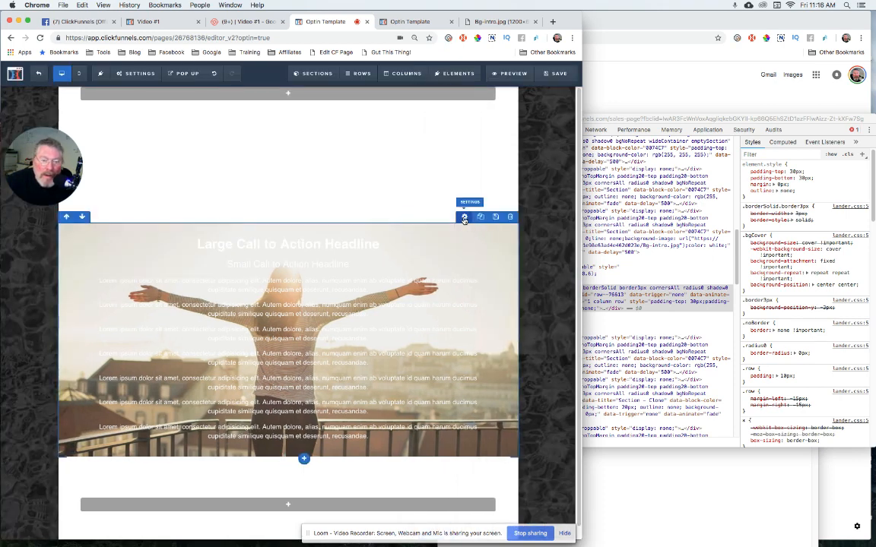
In the row's settings, slide Left/Right padding down to 40, with 30 top and 40 bottom.
click(464, 218)
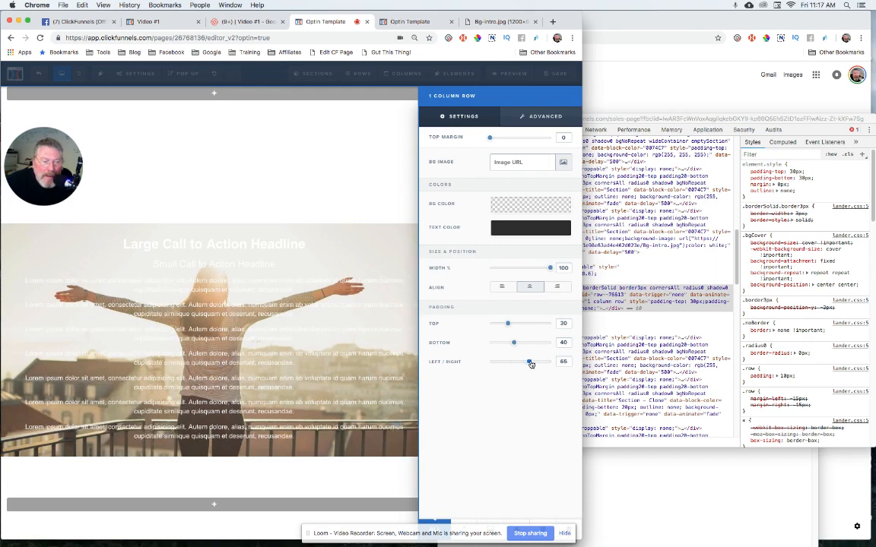
mouse_move(531, 363)
mouse_down()
mouse_move(540, 364)
mouse_move(515, 364)
mouse_up()
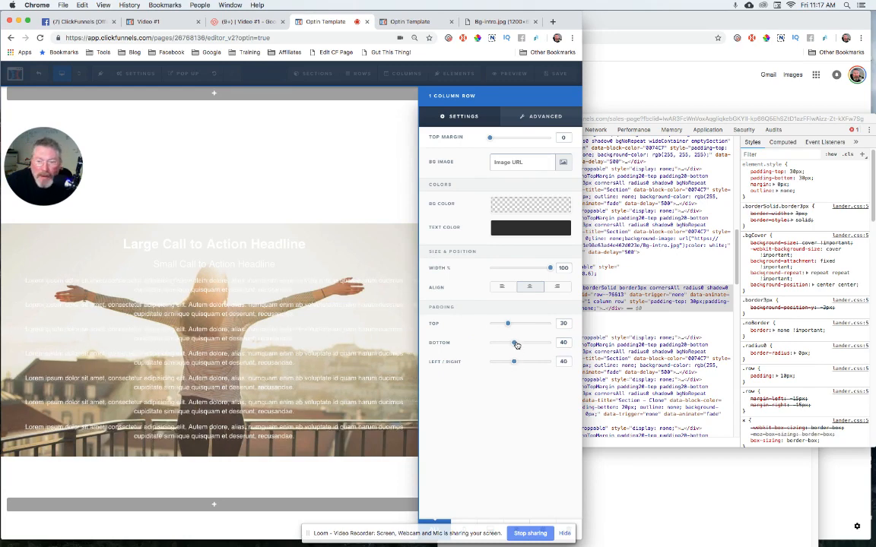
drag(514, 344, 515, 346)
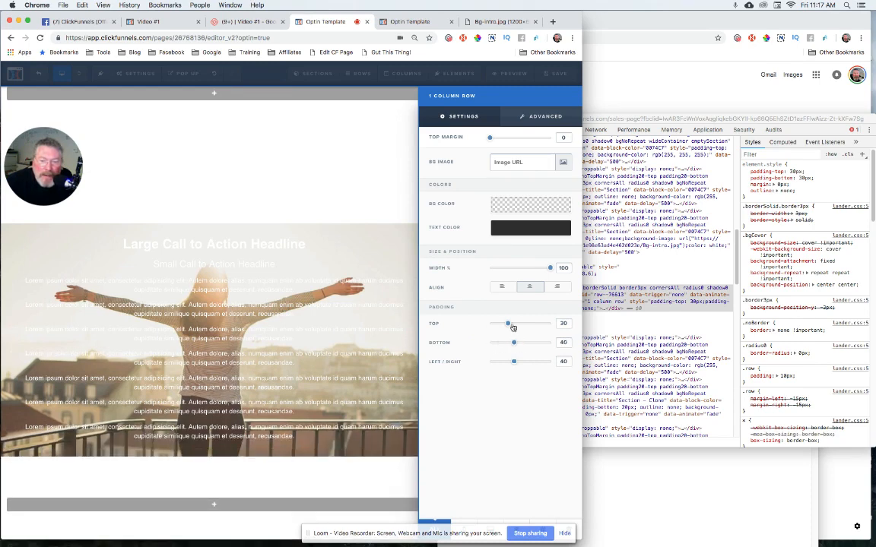
mouse_move(508, 323)
mouse_down()
mouse_move(491, 324)
mouse_move(509, 325)
mouse_up()
click(290, 231)
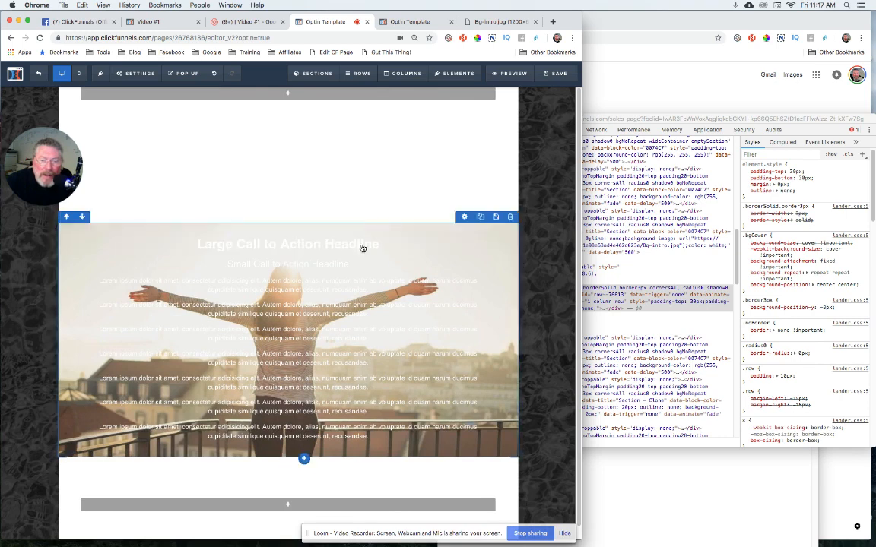
Remove the comment marker from the overlay rule in Custom CSS and save the page.
click(139, 74)
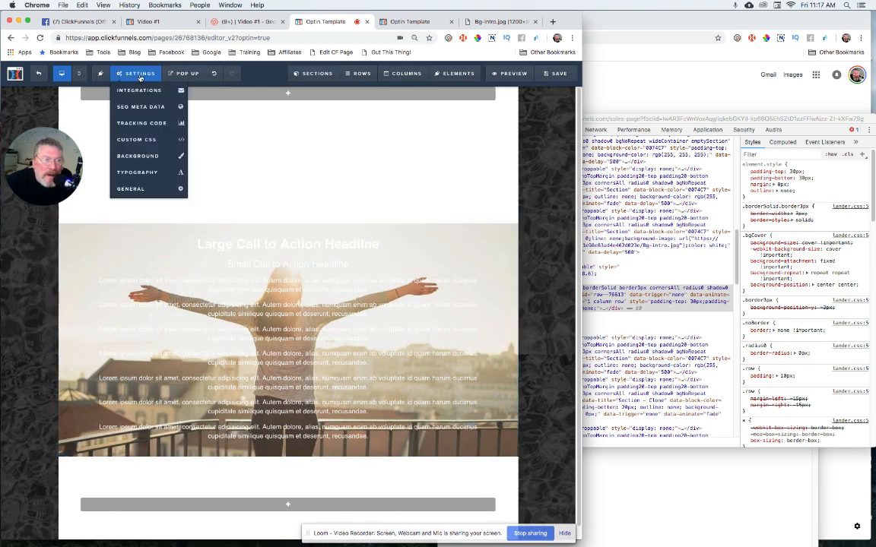
click(129, 142)
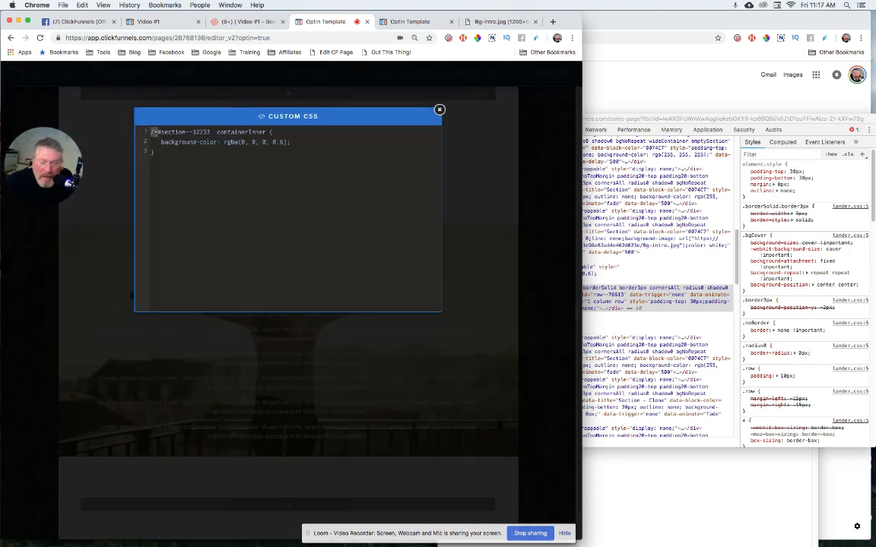
key(Delete)
key(Delete)
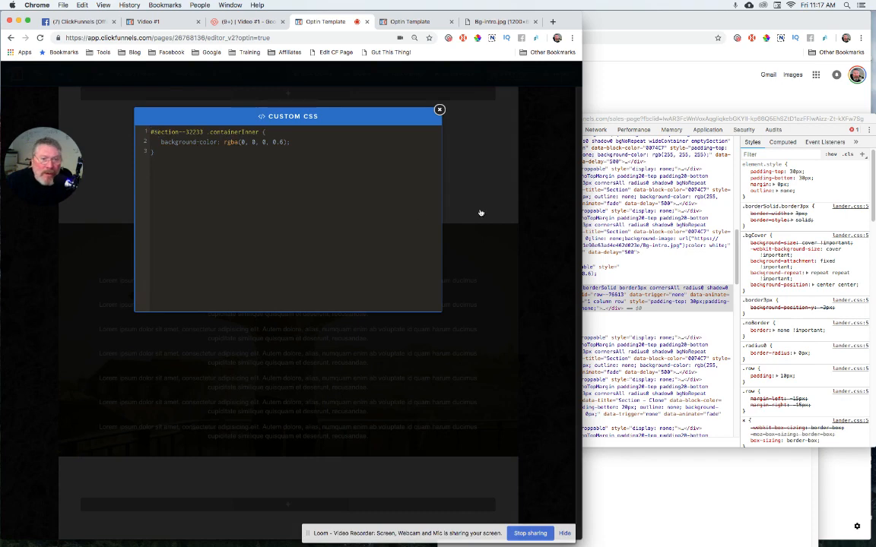
click(480, 212)
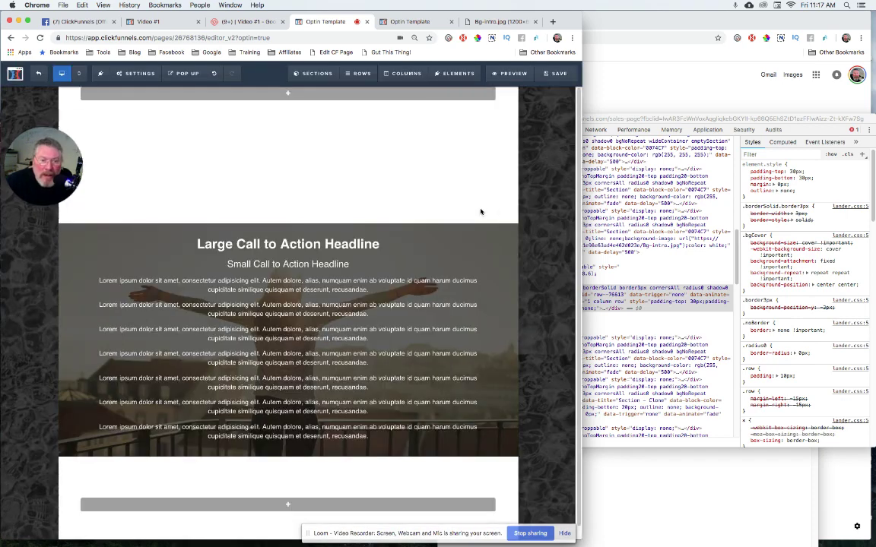
click(555, 73)
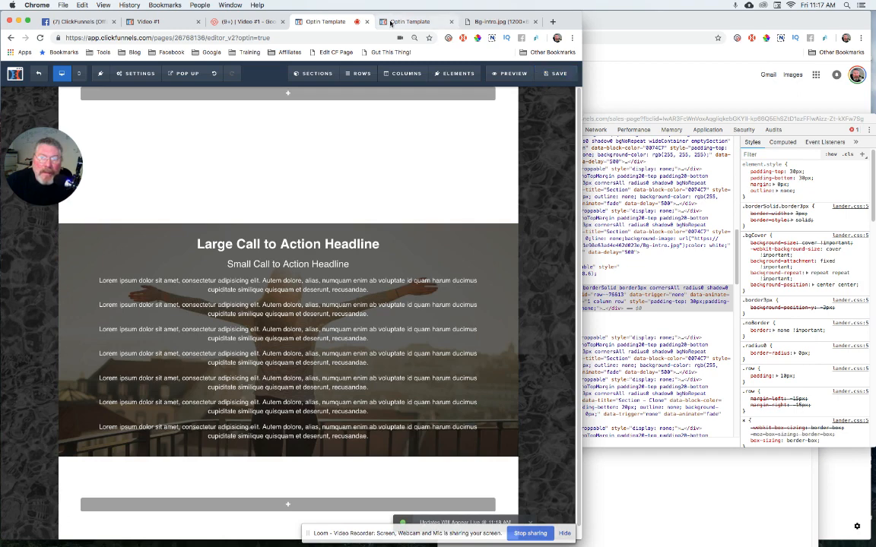
Reload the second Optin Template preview to show the dimmed section with new padding.
click(390, 23)
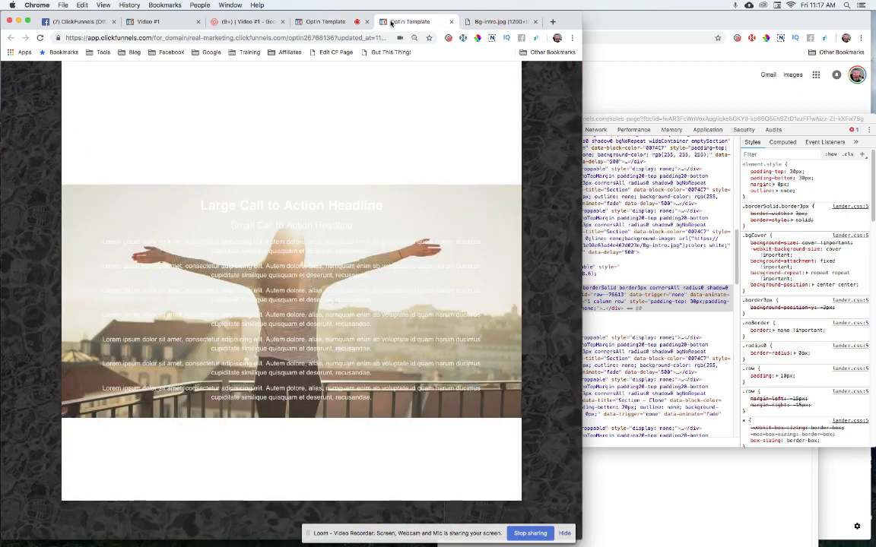
click(41, 38)
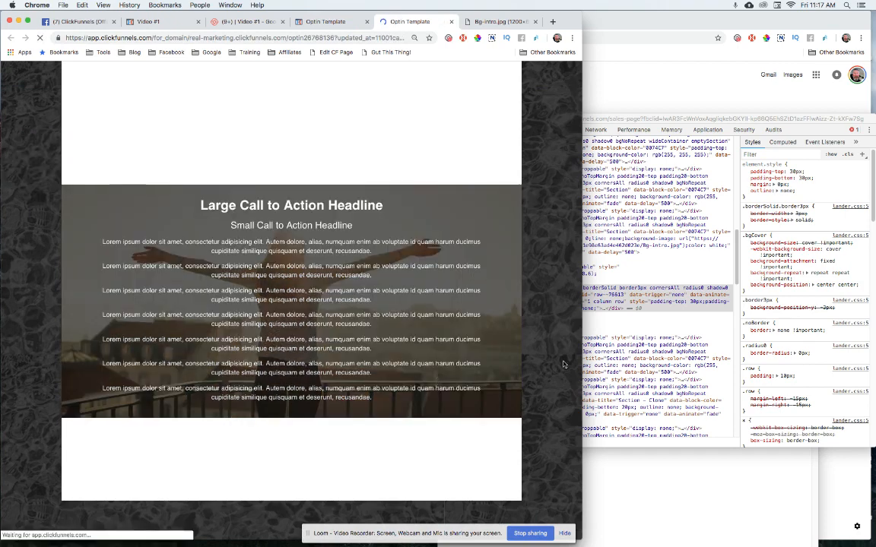
Bring the TextEdit snippets forward, enlarge the window and select the #section--11908 overlay rule.
key(super+Tab)
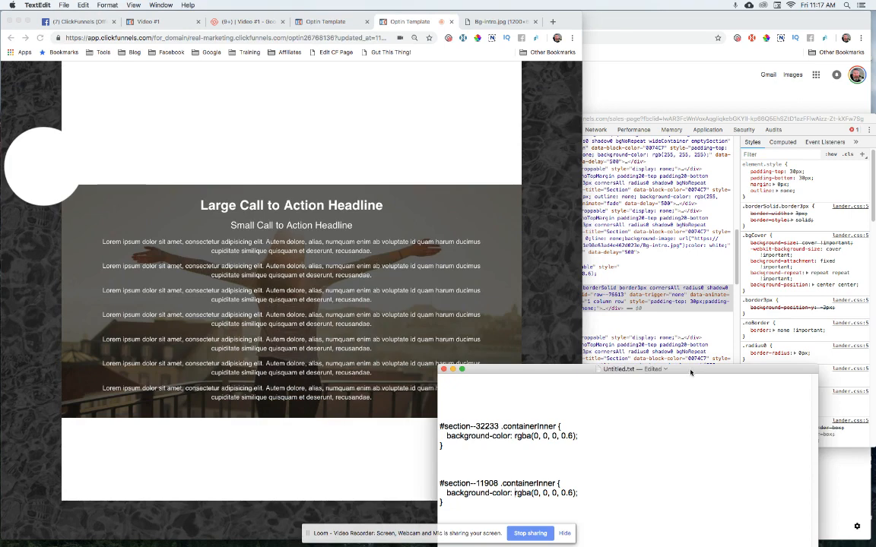
mouse_move(620, 369)
mouse_down()
mouse_move(594, 156)
mouse_move(604, 119)
mouse_up()
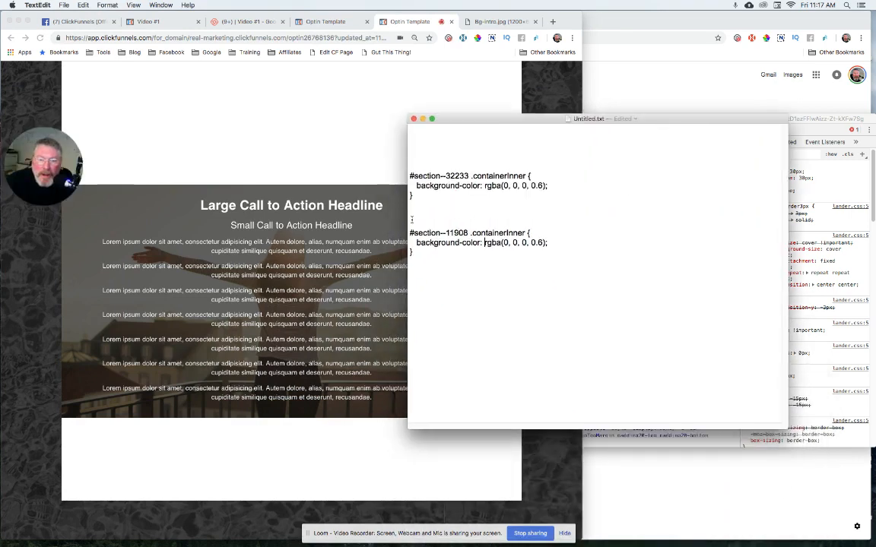
drag(410, 232, 424, 256)
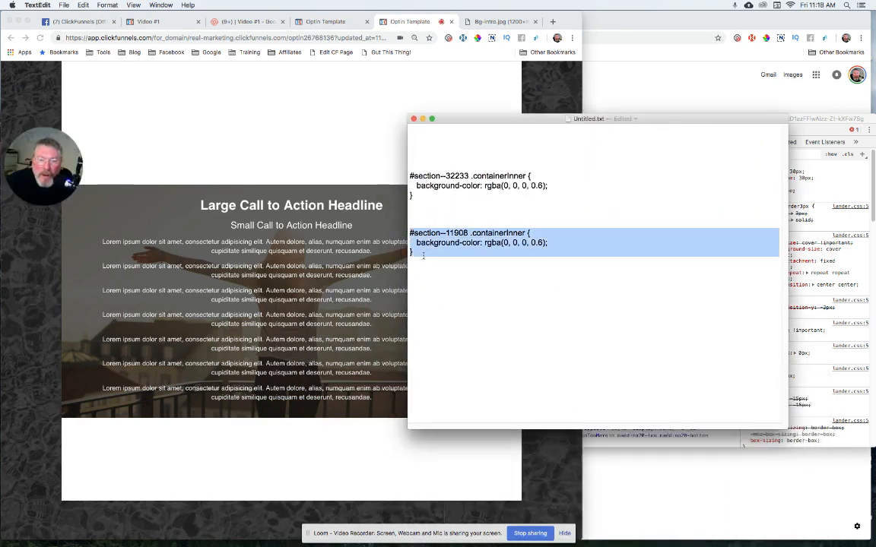